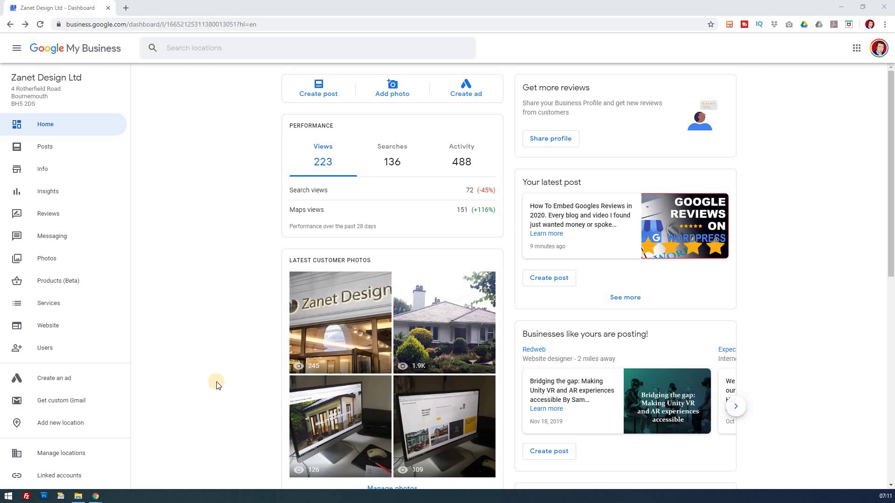
# - Scroll down the Google My Business dashboard to the Google Ads card
pyautogui.scroll(-6, 216, 381)
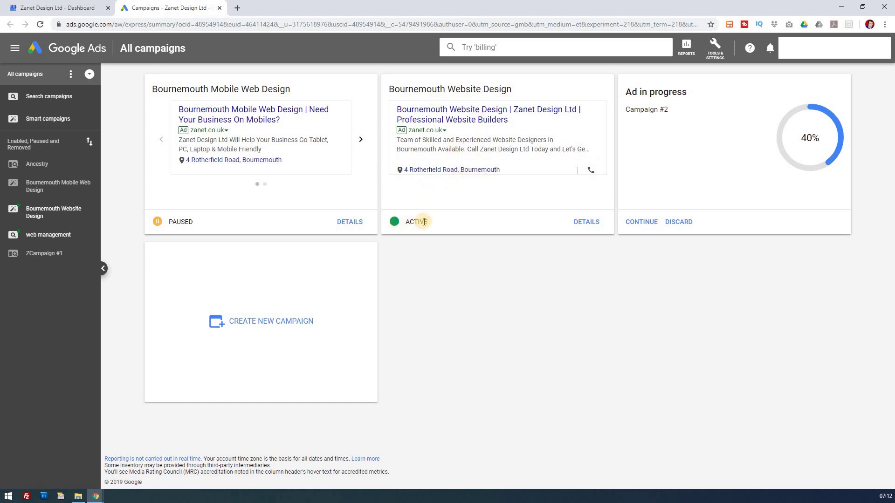
# - Open the Bournemouth Website Design campaign details and review its £2.00 budget and 15-mile radius
pyautogui.click(586, 222)
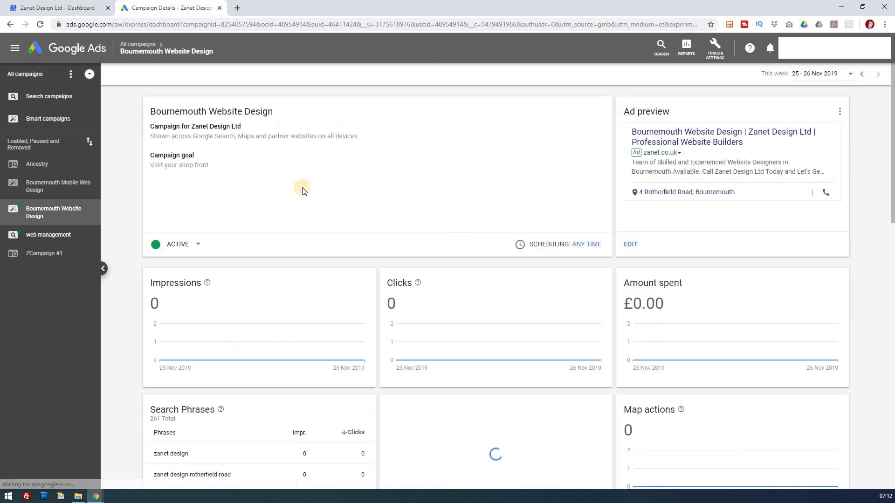
pyautogui.moveTo(163, 166); pyautogui.dragTo(217, 169)
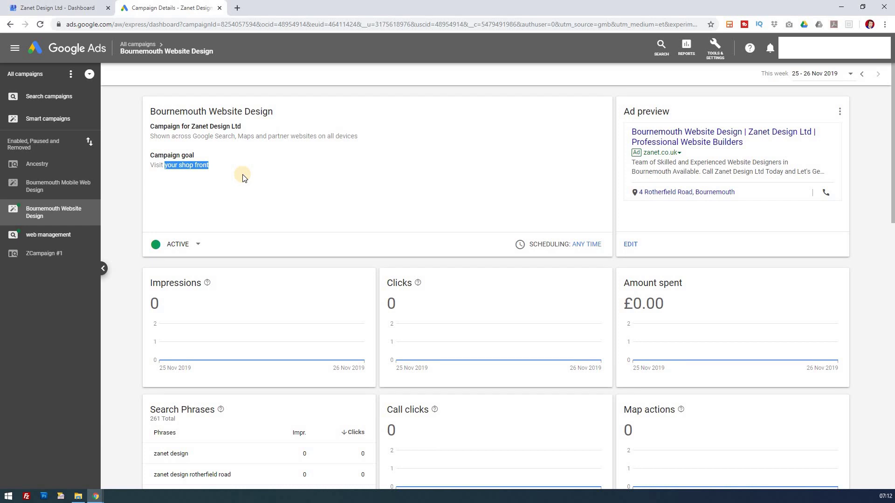
pyautogui.scroll(-2, 242, 177)
pyautogui.scroll(-8, 242, 177)
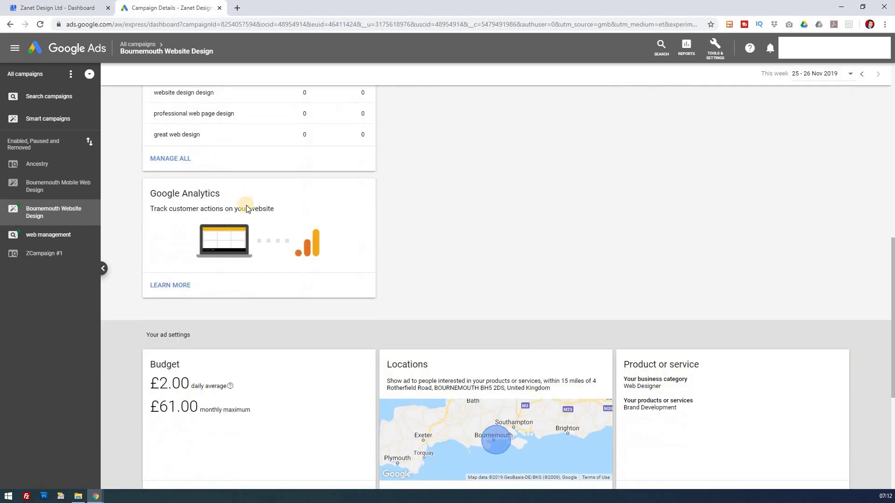
pyautogui.scroll(-5, 245, 204)
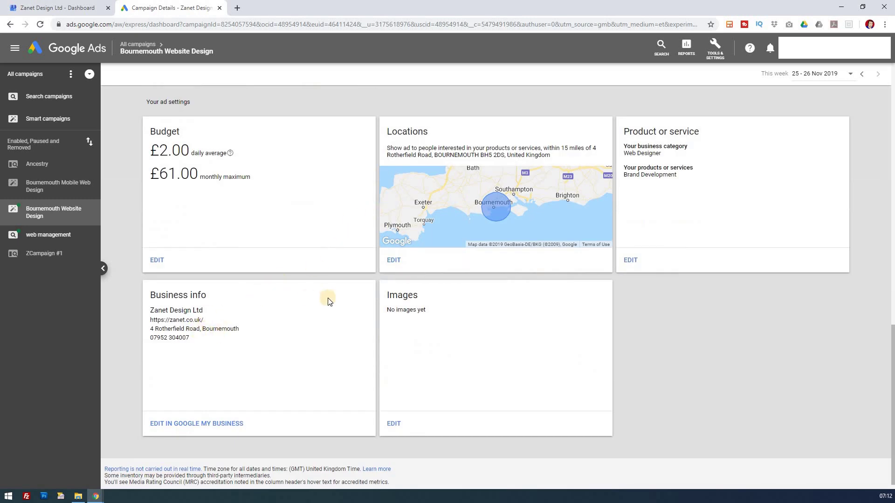
pyautogui.scroll(3, 339, 287)
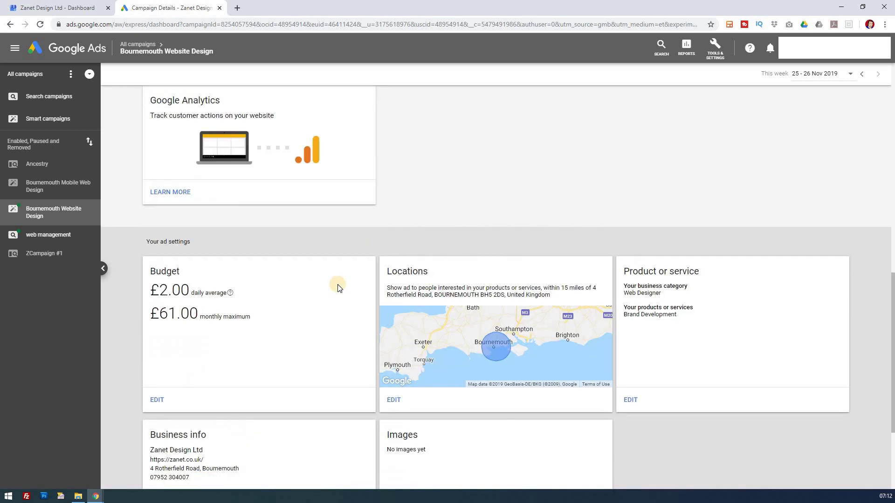
pyautogui.scroll(3, 338, 287)
pyautogui.scroll(9, 339, 287)
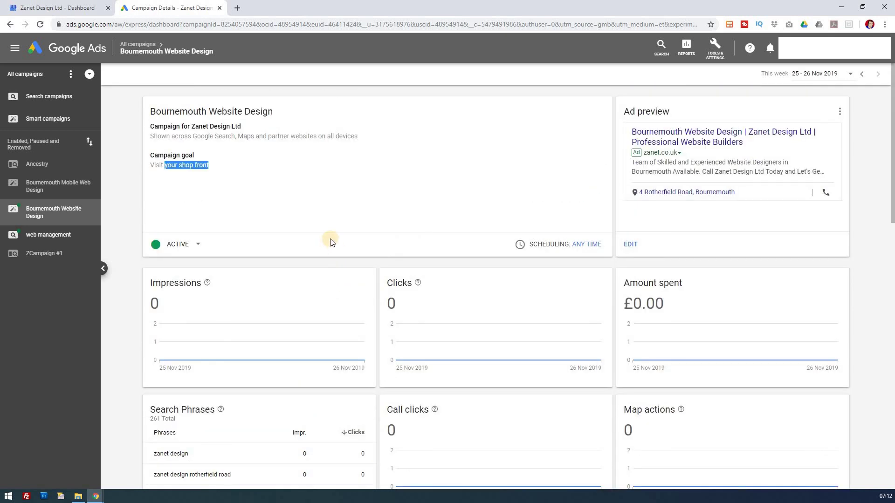
# - Pause the Bournemouth Website Design campaign from its ACTIVE status menu, confirming the pause
pyautogui.click(204, 247)
pyautogui.click(230, 249)
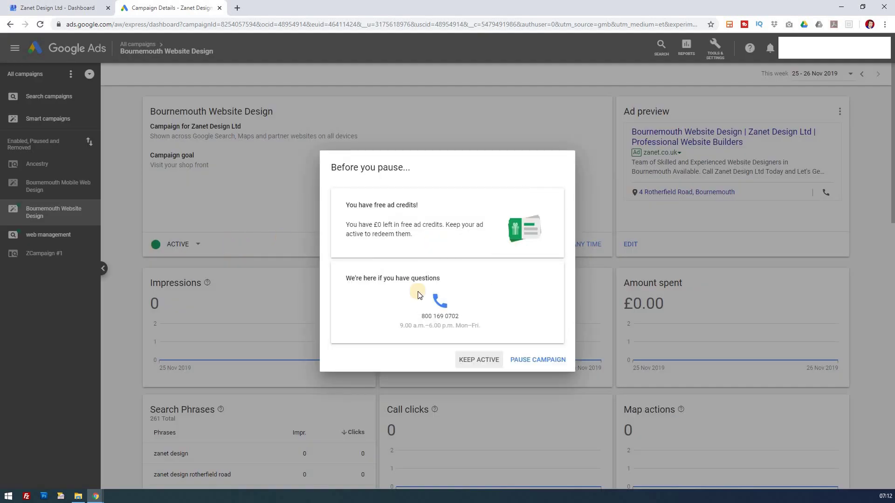
pyautogui.click(538, 360)
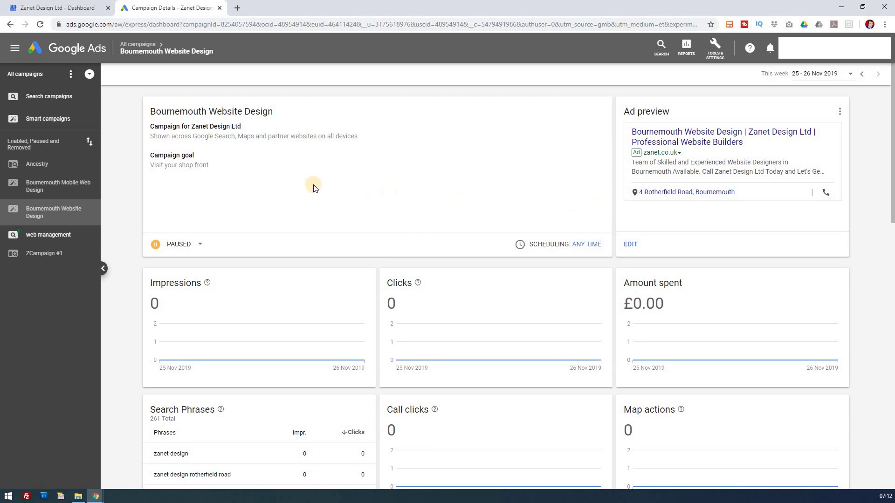
# - Check the dashboard tab, then permanently remove the Bournemouth Website Design campaign in Google Ads
pyautogui.click(70, 7)
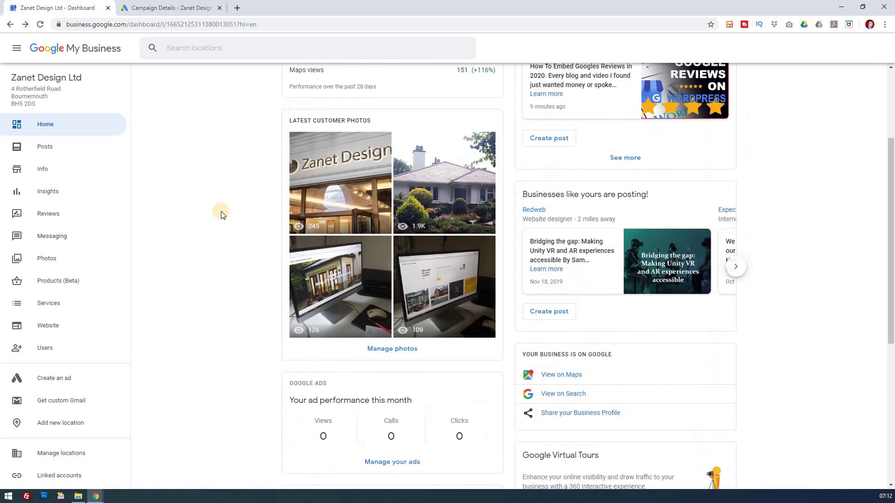
pyautogui.scroll(3, 221, 214)
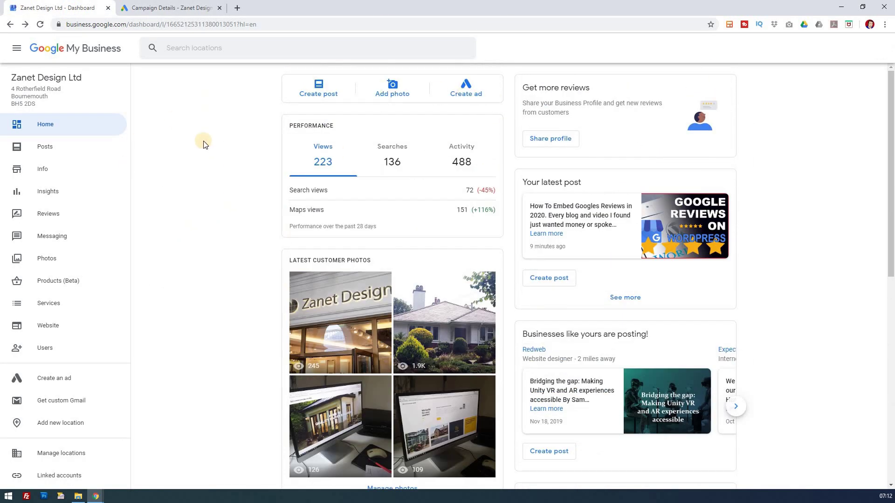
pyautogui.click(182, 9)
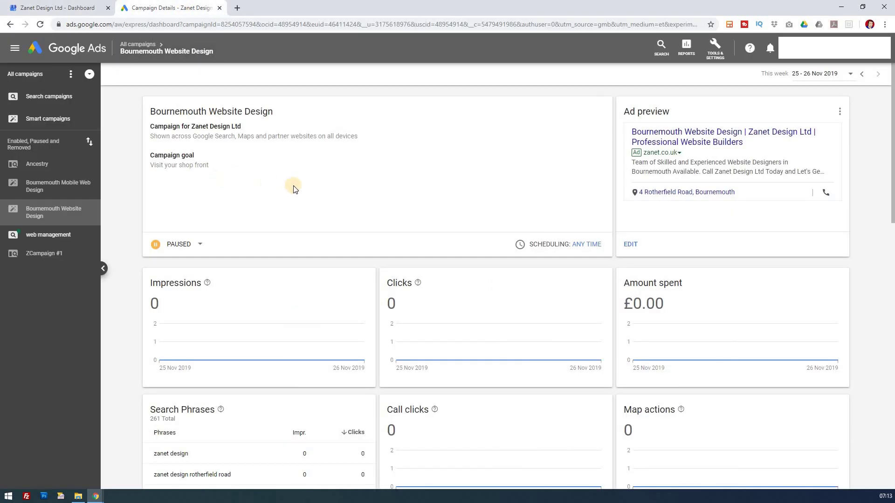
pyautogui.click(838, 113)
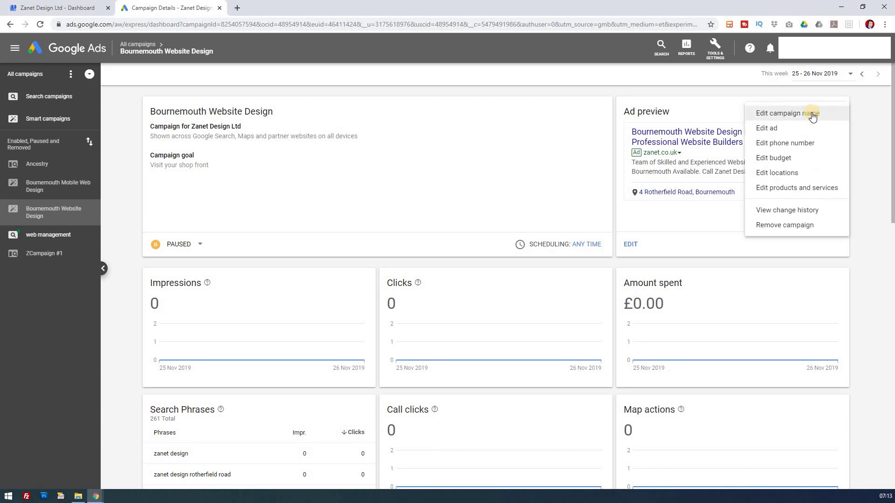
pyautogui.click(790, 226)
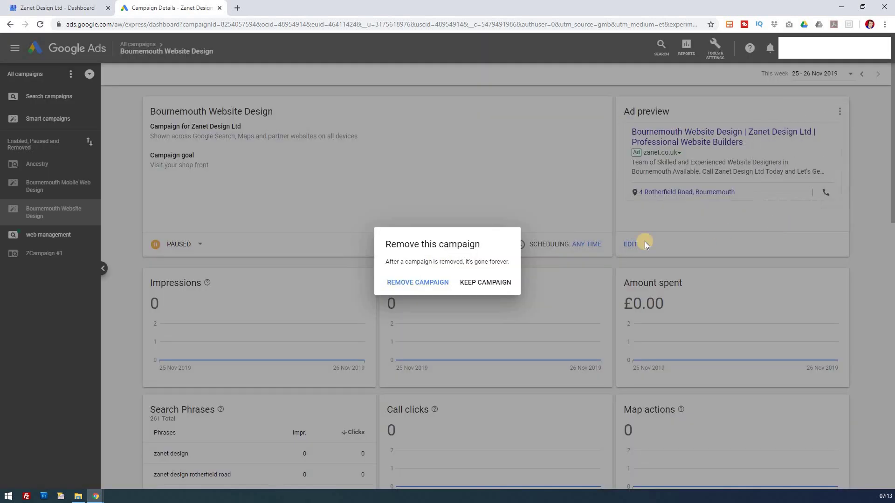
pyautogui.click(440, 283)
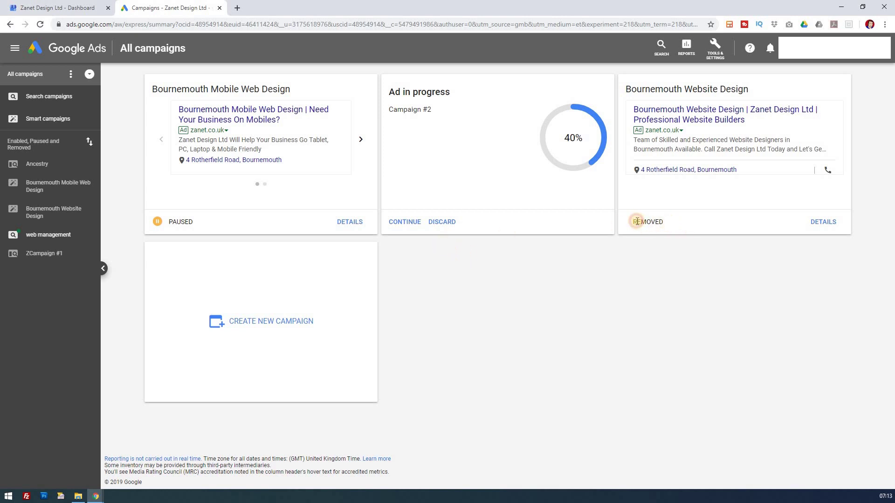
# - Note the campaign's Removed status, then reload the Google My Business dashboard with F5
pyautogui.moveTo(637, 222); pyautogui.dragTo(620, 279)
pyautogui.click(71, 7)
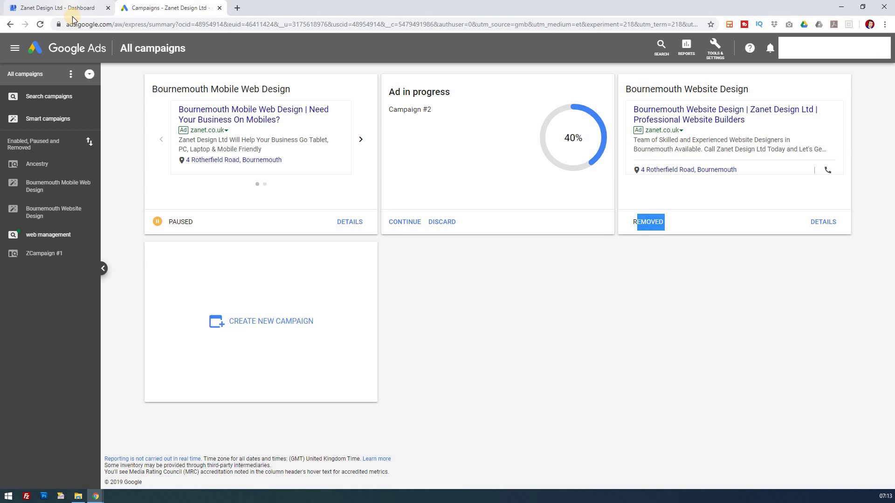
pyautogui.press('F5')
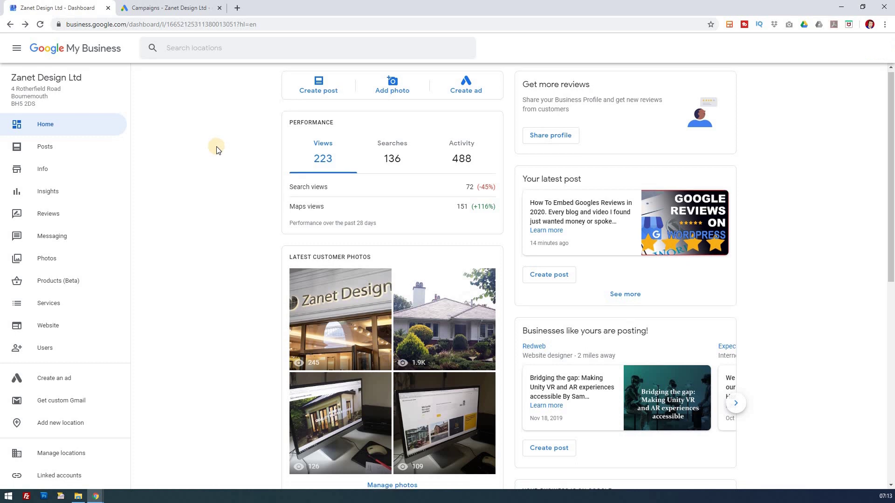
pyautogui.scroll(-6, 216, 148)
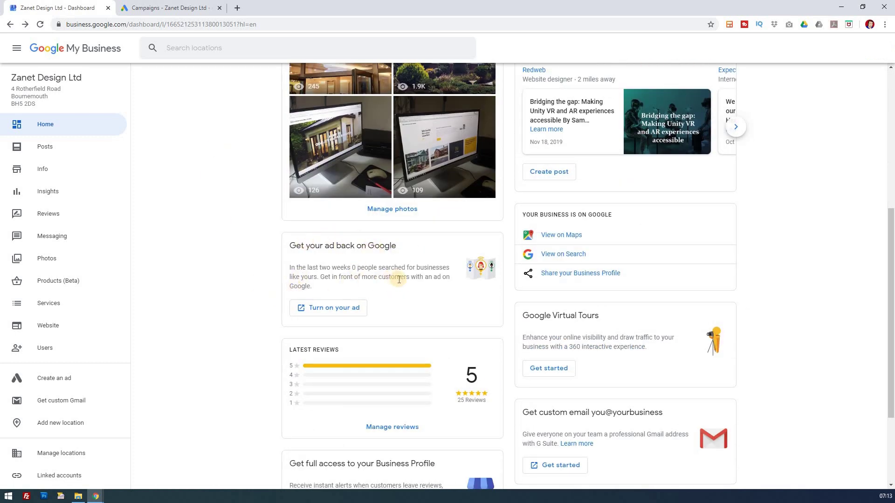
pyautogui.scroll(6, 266, 262)
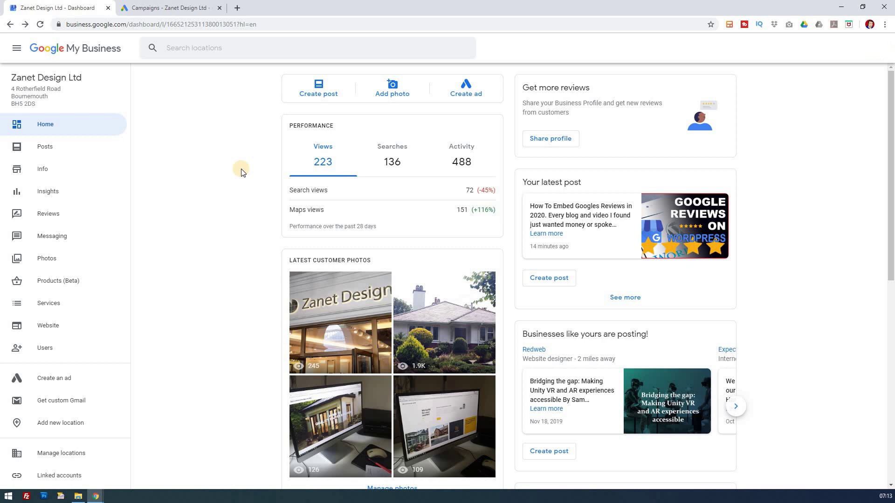
pyautogui.scroll(-6, 241, 180)
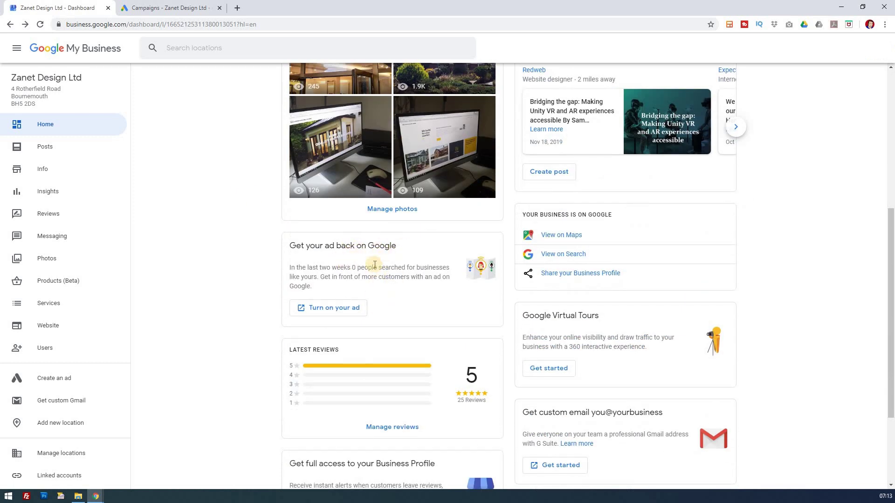
# - Review the new 'Get your ad back on Google' card, comparing it against the campaigns list
pyautogui.moveTo(325, 245); pyautogui.dragTo(391, 247)
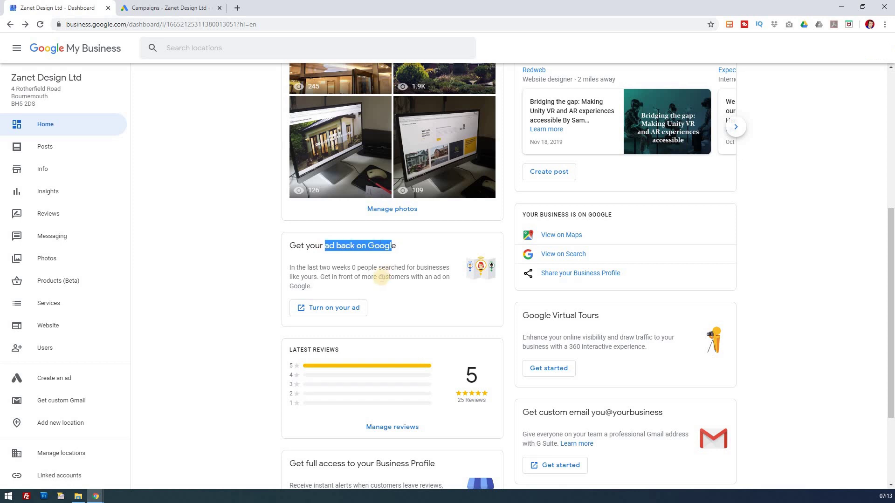
pyautogui.tripleClick(291, 265)
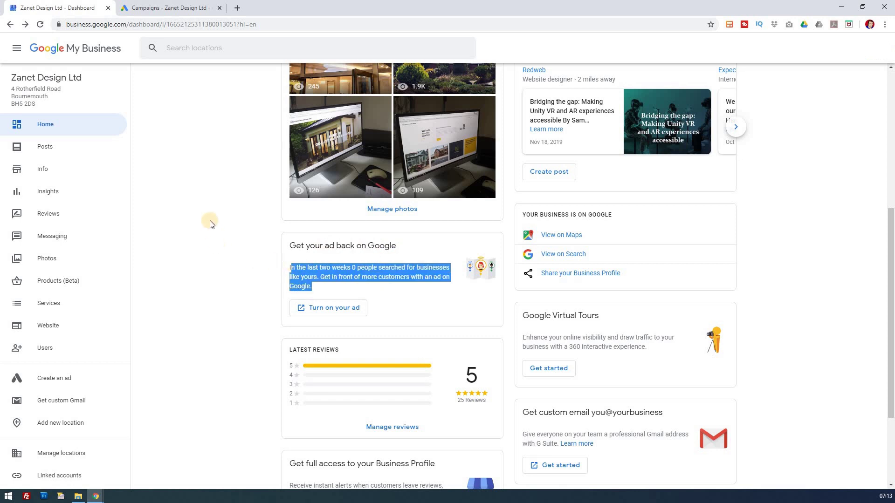
pyautogui.click(185, 11)
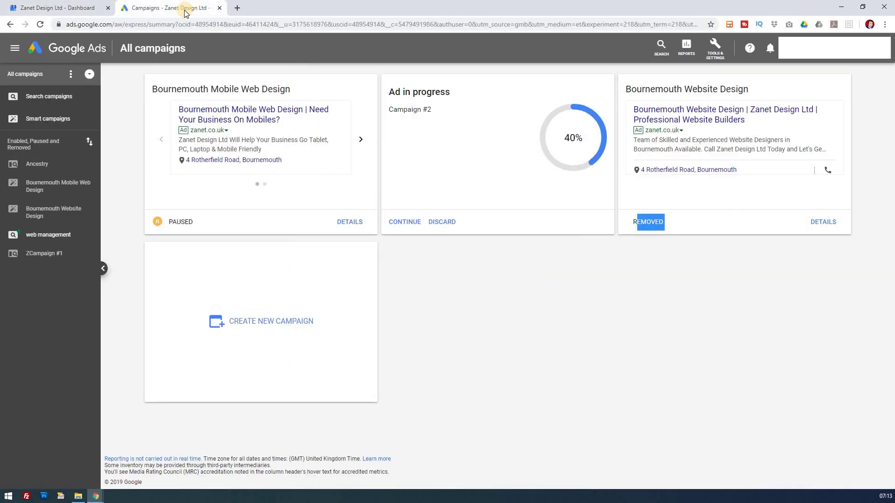
pyautogui.hotkey('ctrl', 'Tab')
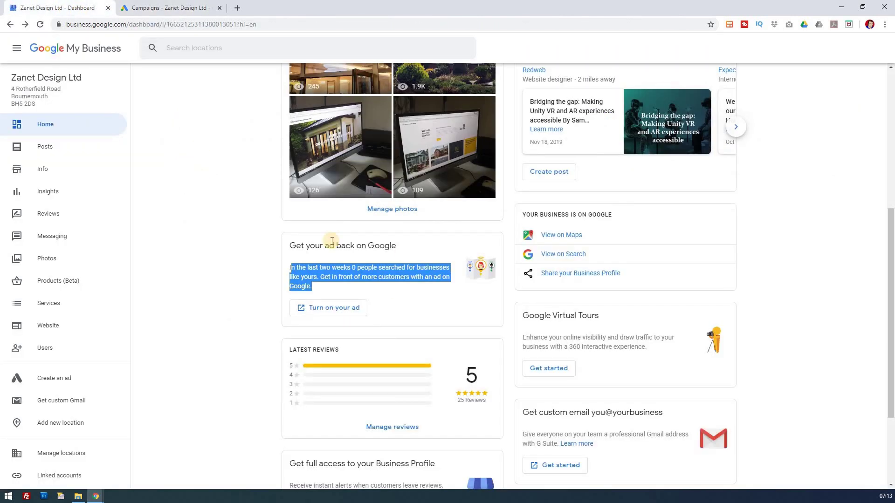
pyautogui.click(202, 246)
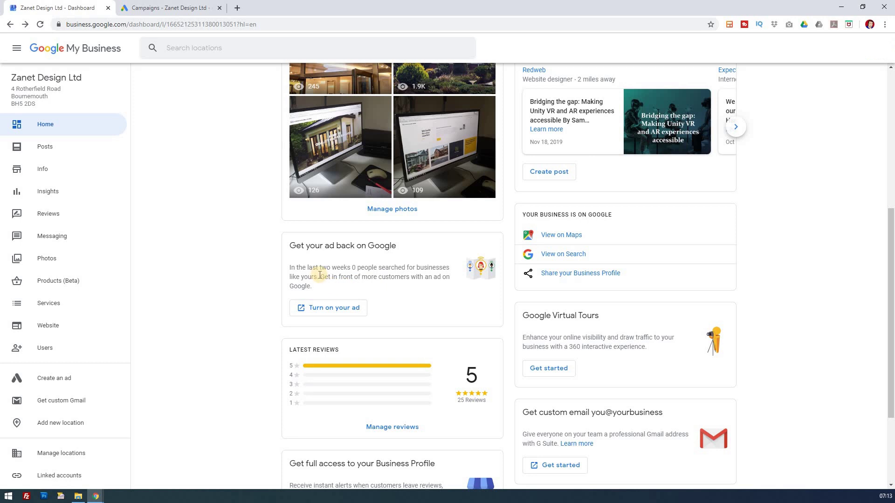
pyautogui.scroll(6, 240, 265)
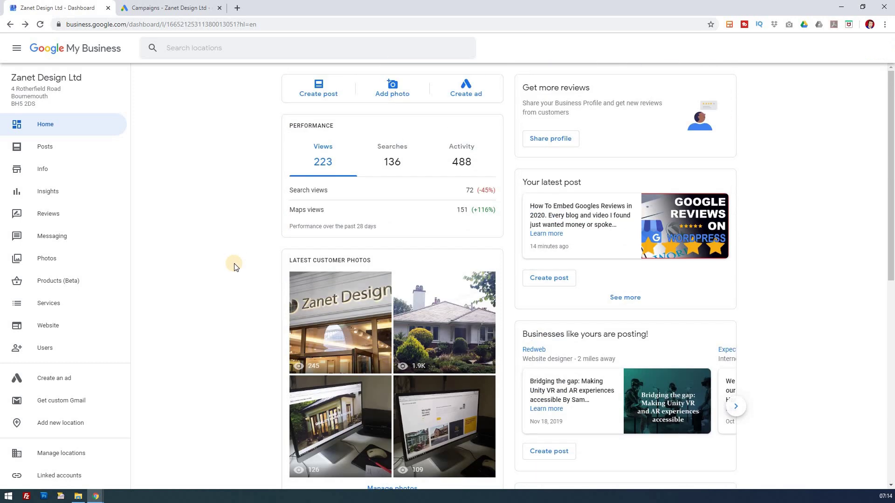
pyautogui.scroll(-4, 233, 266)
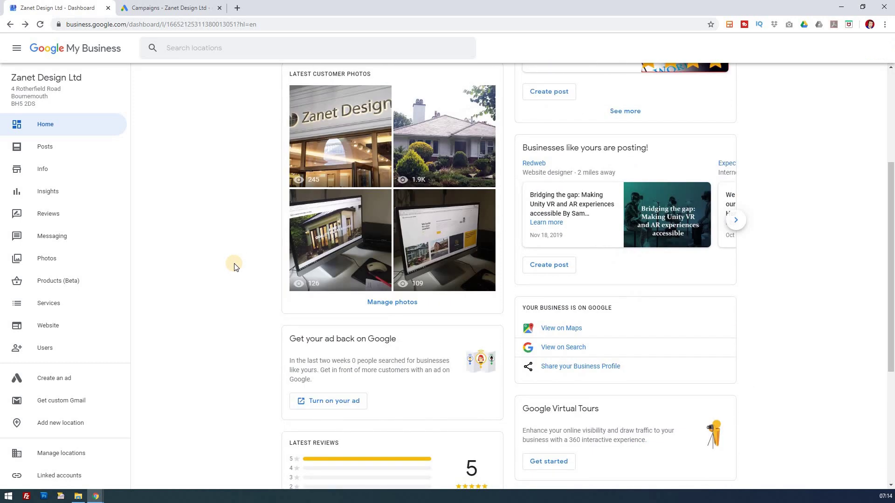